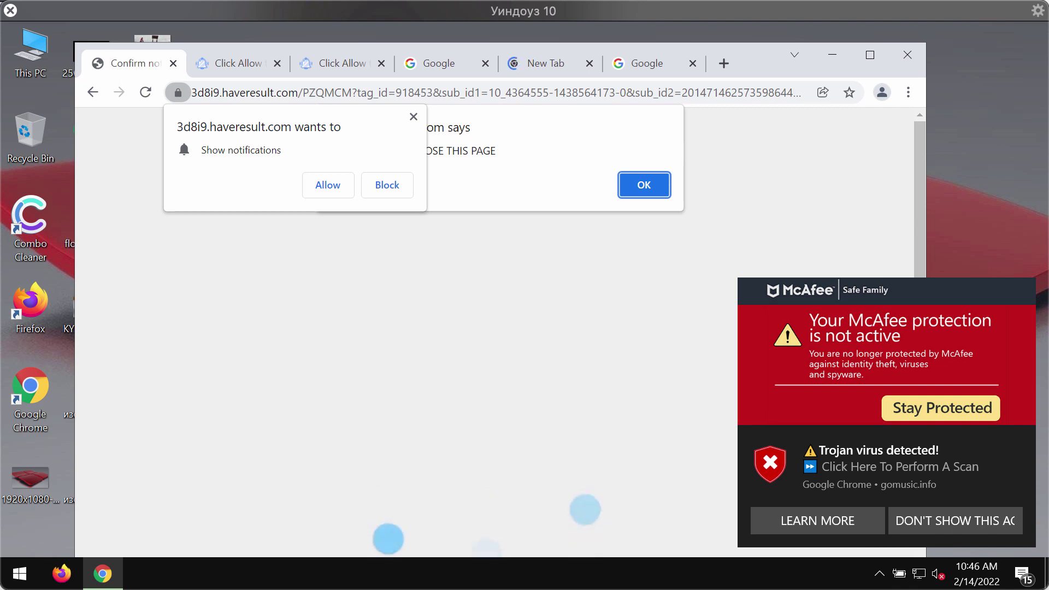
Step: Dismiss the page alert and allow notifications from haveresult.com and paymentsweb.org
drag(763, 57, 714, 37)
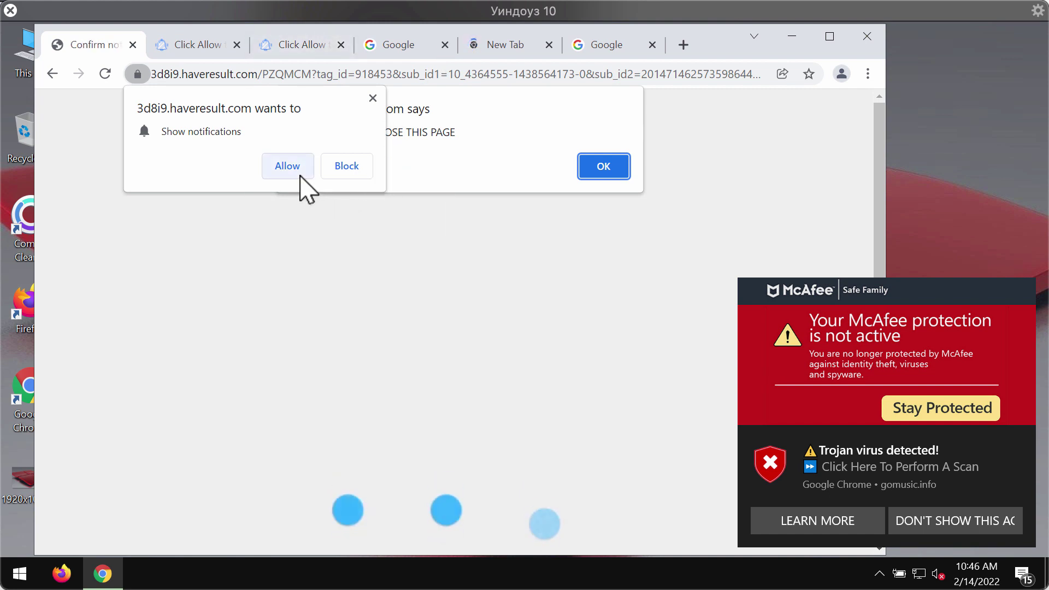
click(641, 165)
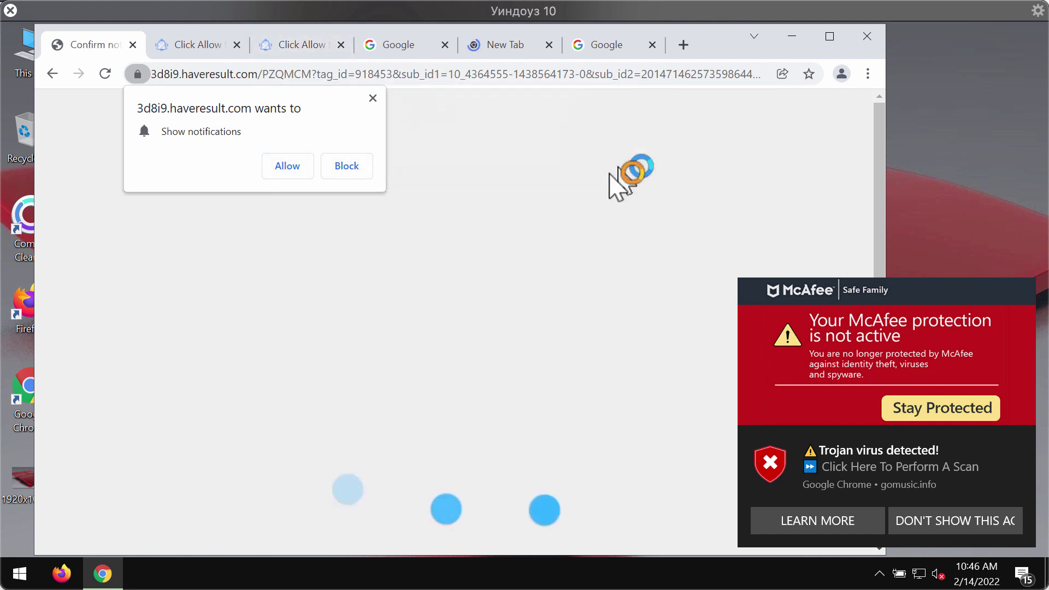
click(289, 170)
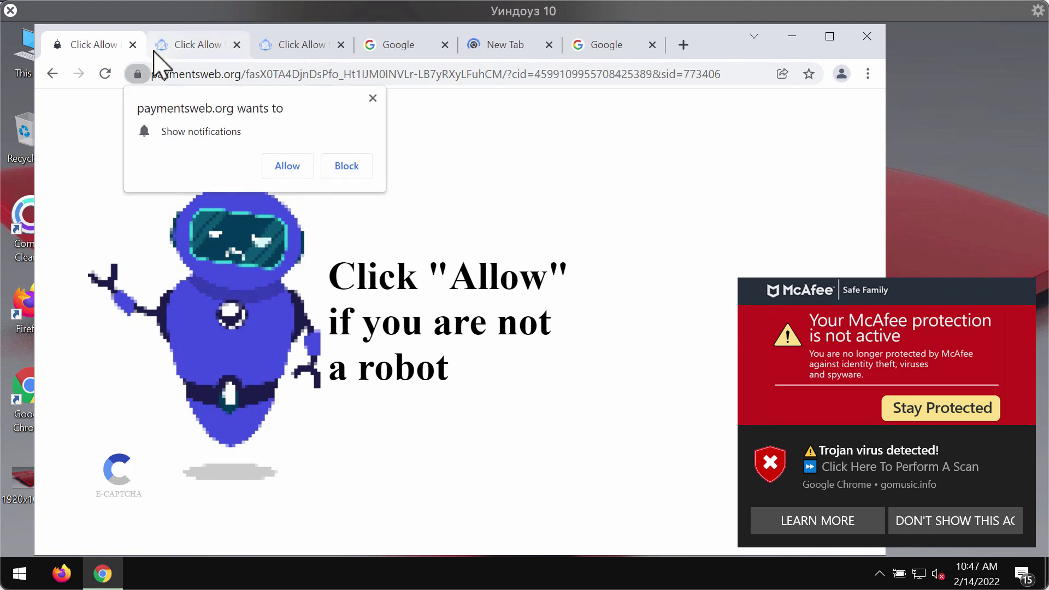
click(283, 165)
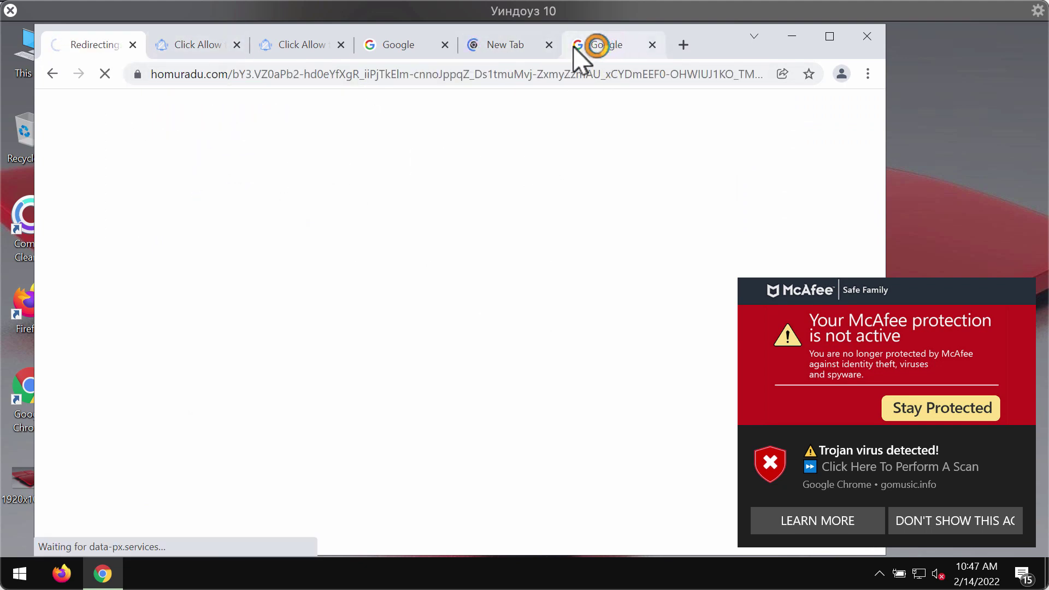
Step: Close the extra Google tab and bring up Chrome's settings page
click(549, 45)
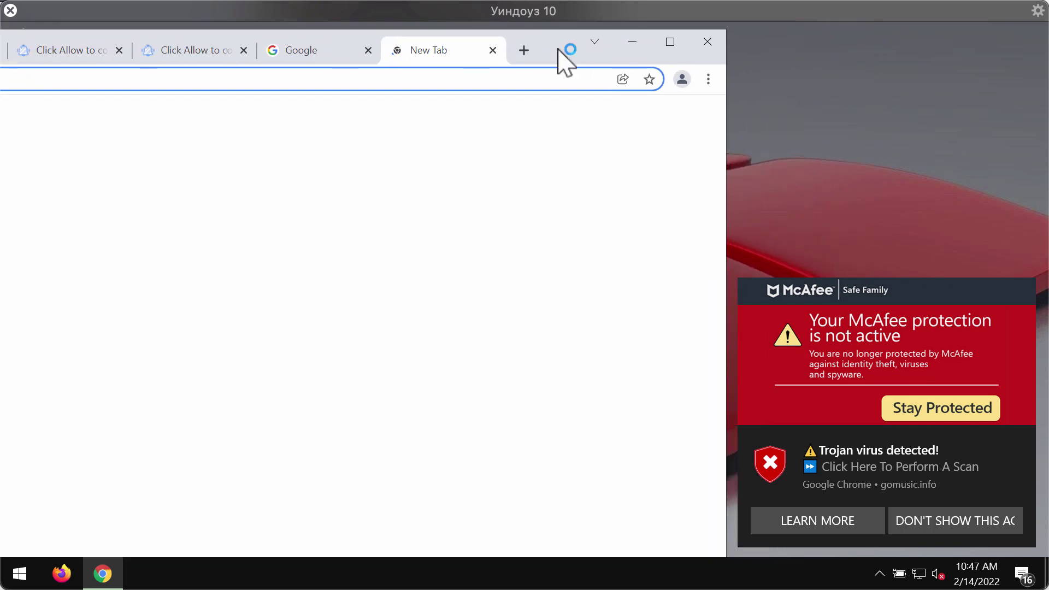
click(709, 82)
key(Escape)
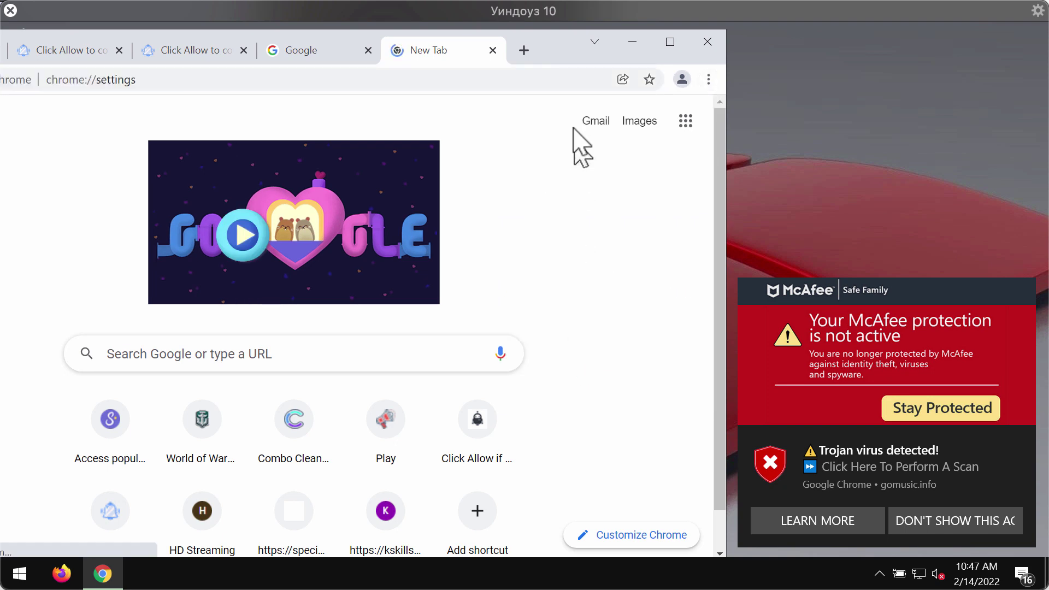
drag(567, 51, 836, 42)
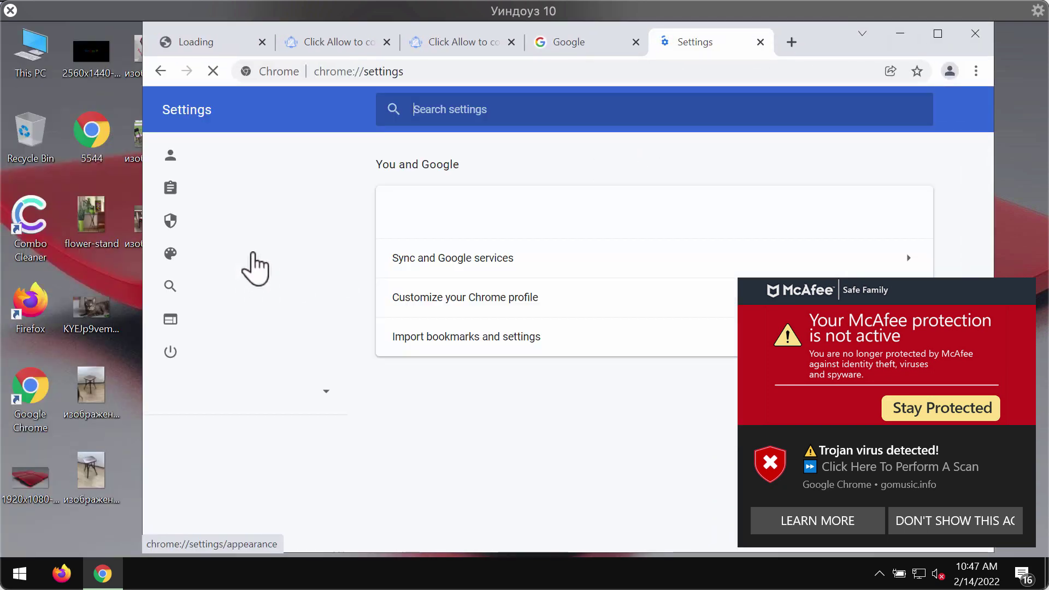
Step: Go to Security and Privacy > Site Settings, maximized and scrolled to Permissions
click(259, 220)
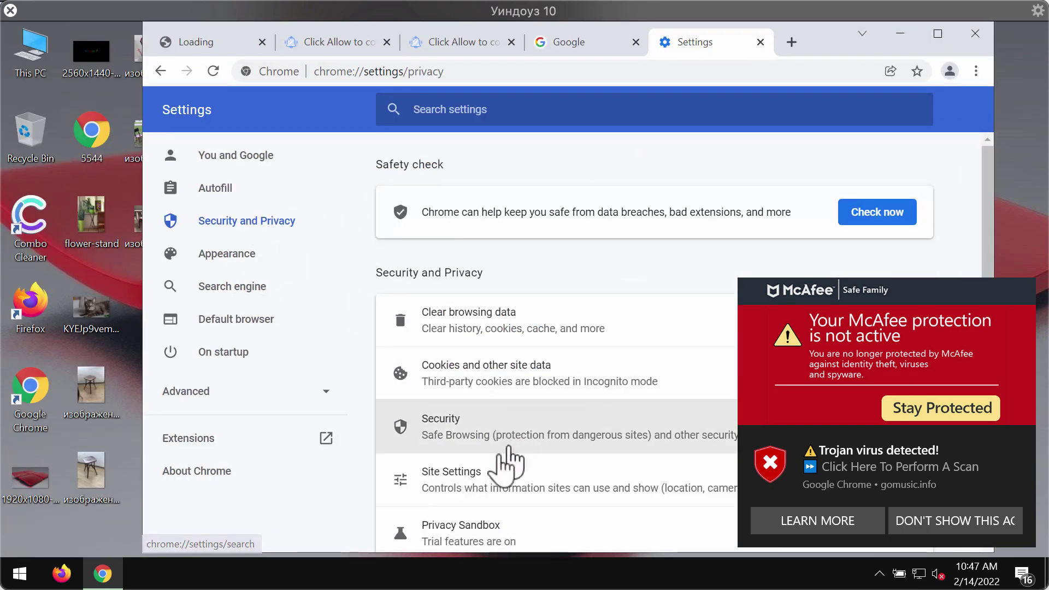
click(474, 484)
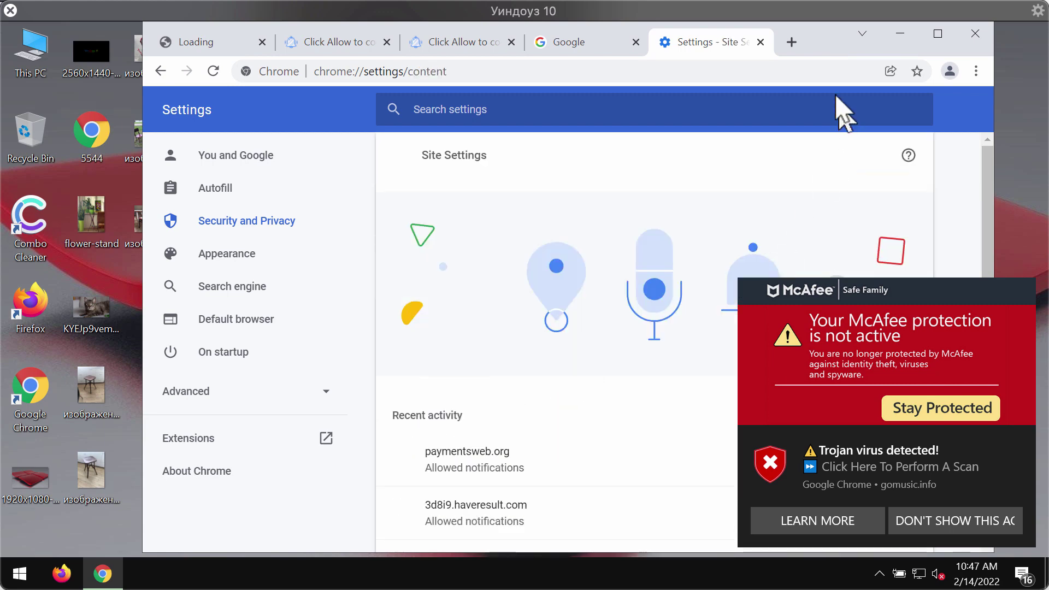
drag(836, 52, 708, 18)
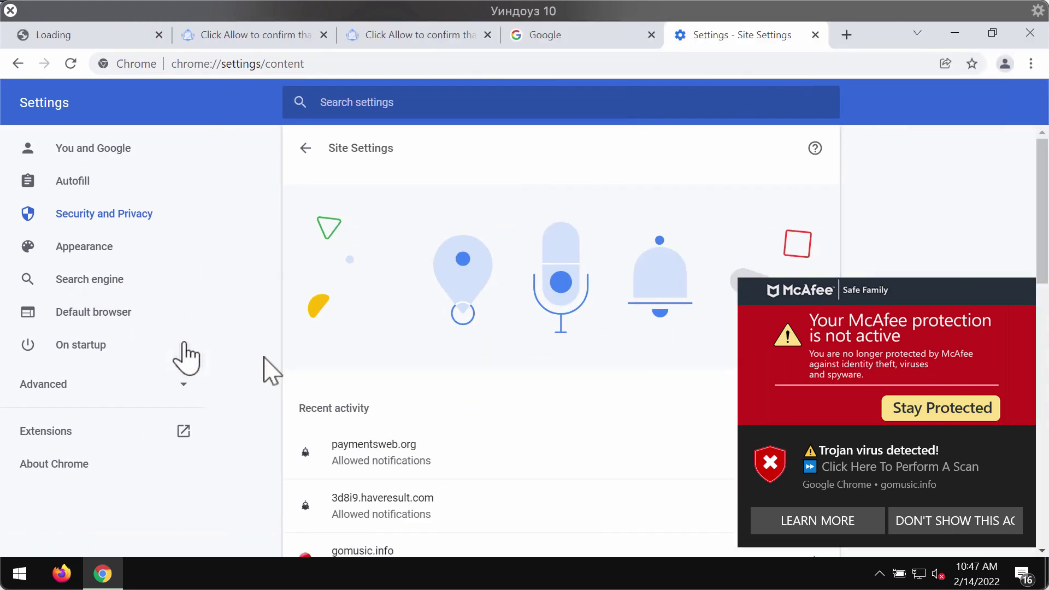
scroll(426, 389, down, 5)
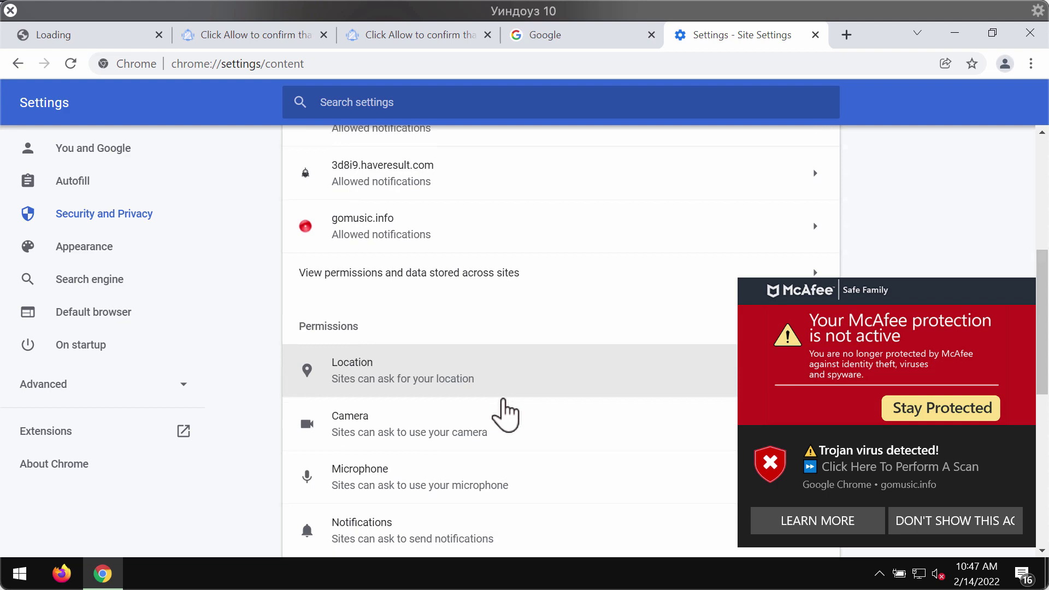
scroll(464, 432, down, 2)
Step: Show the Notifications permission page in a full-screen Chrome window
click(431, 448)
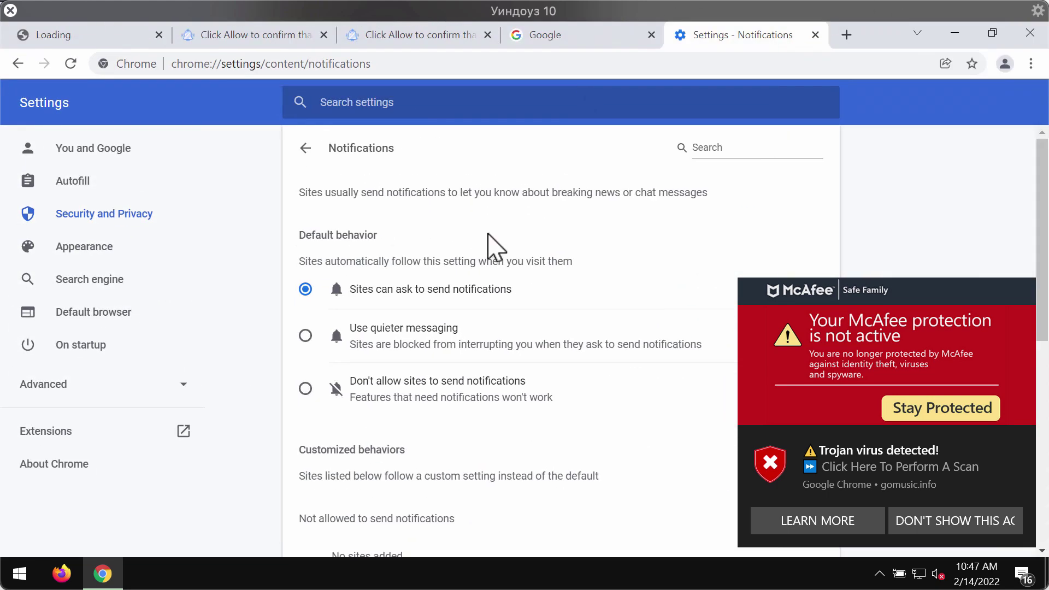
scroll(487, 246, down, 3)
drag(885, 33, 573, 12)
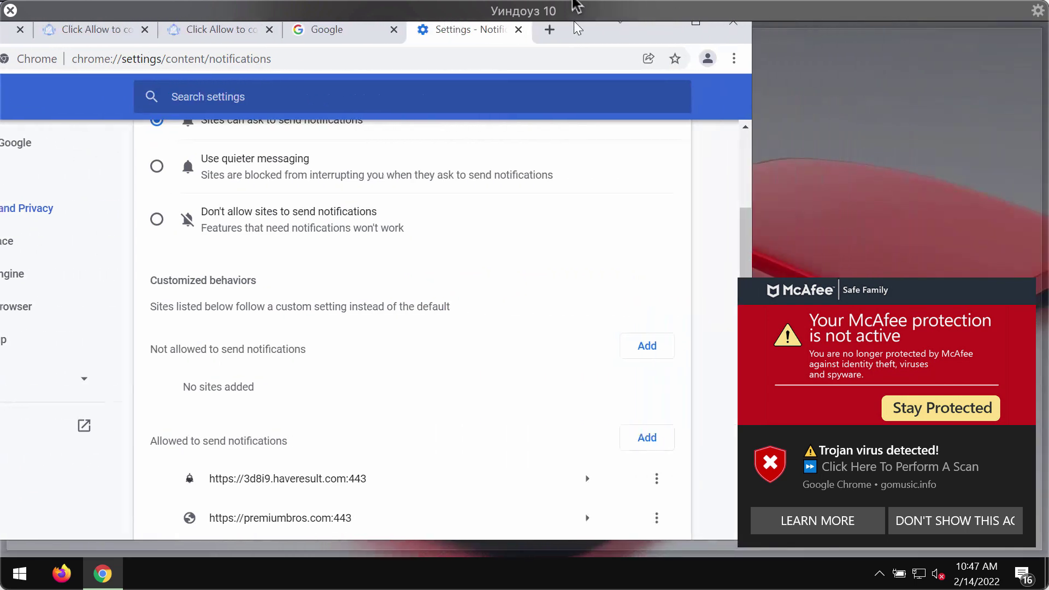
scroll(543, 285, down, 5)
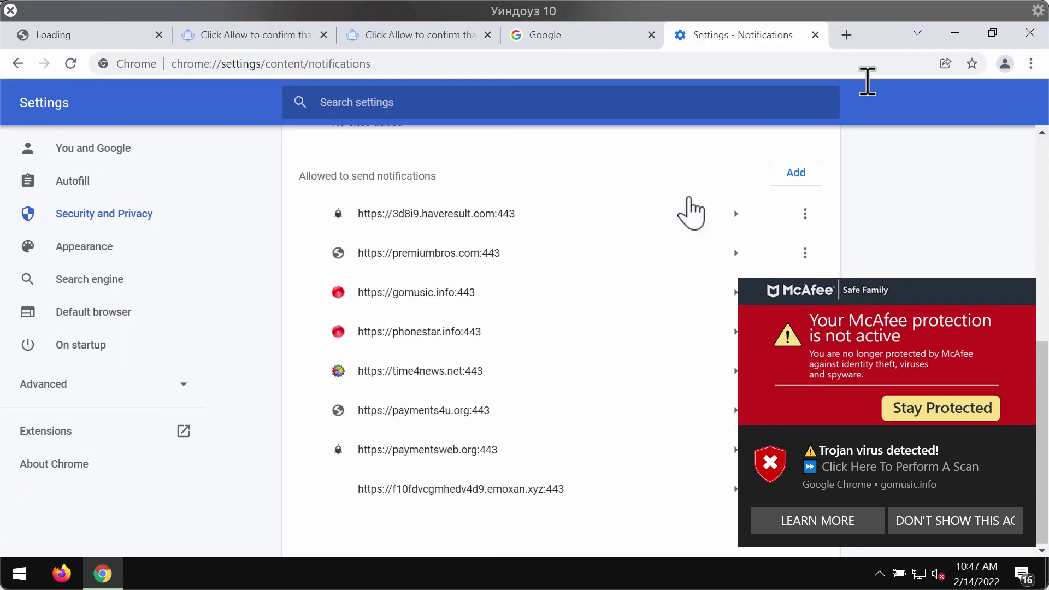
double_click(869, 42)
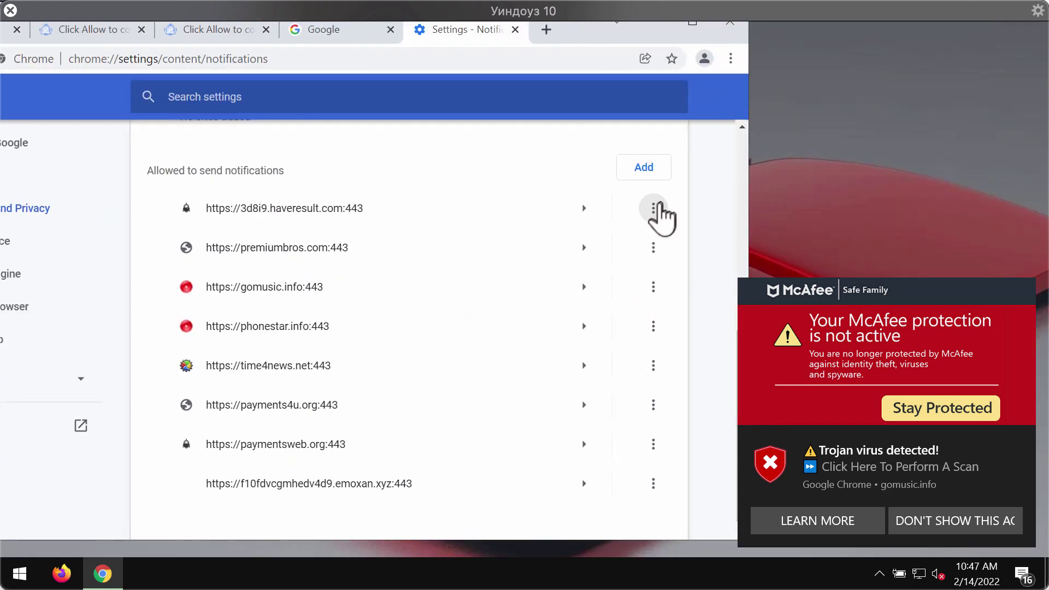
Step: Remove haveresult.com and premiumbros.com from the sites allowed to send notifications
click(653, 208)
click(634, 266)
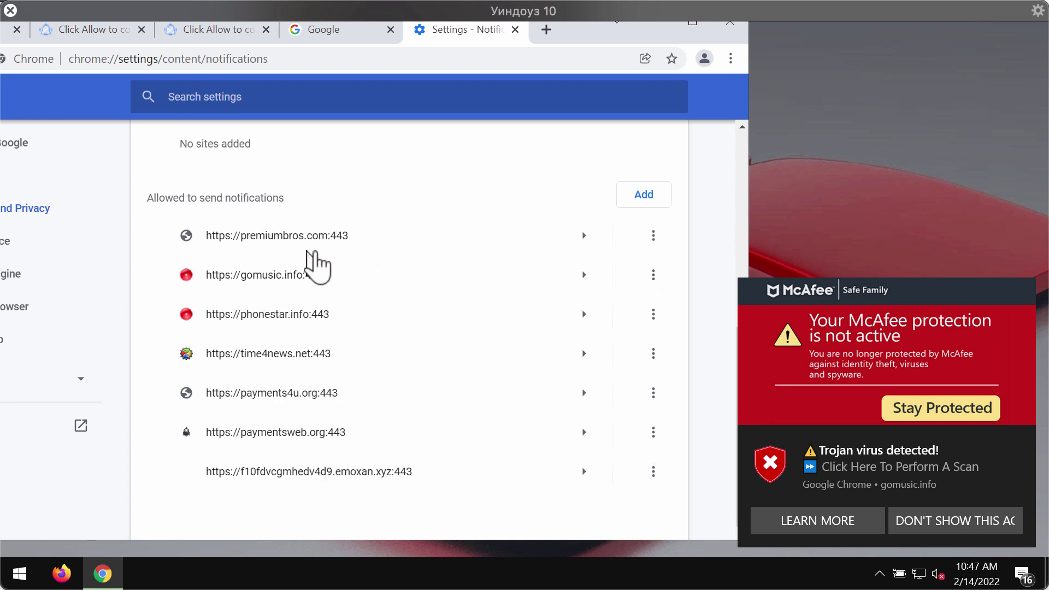
click(653, 235)
click(622, 294)
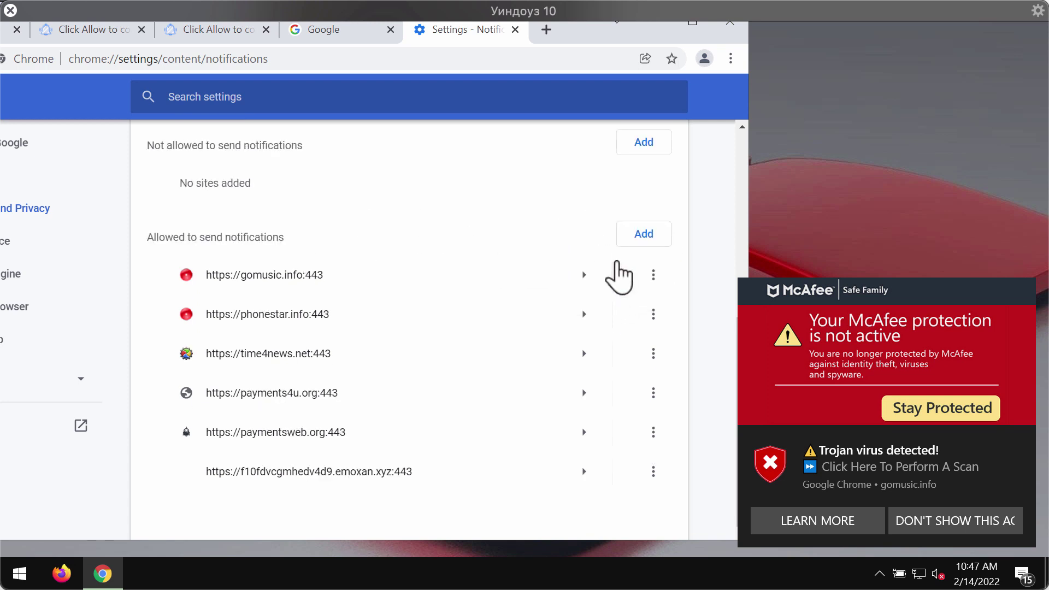
Step: Load combocleaner.com in the current Chrome tab
click(511, 73)
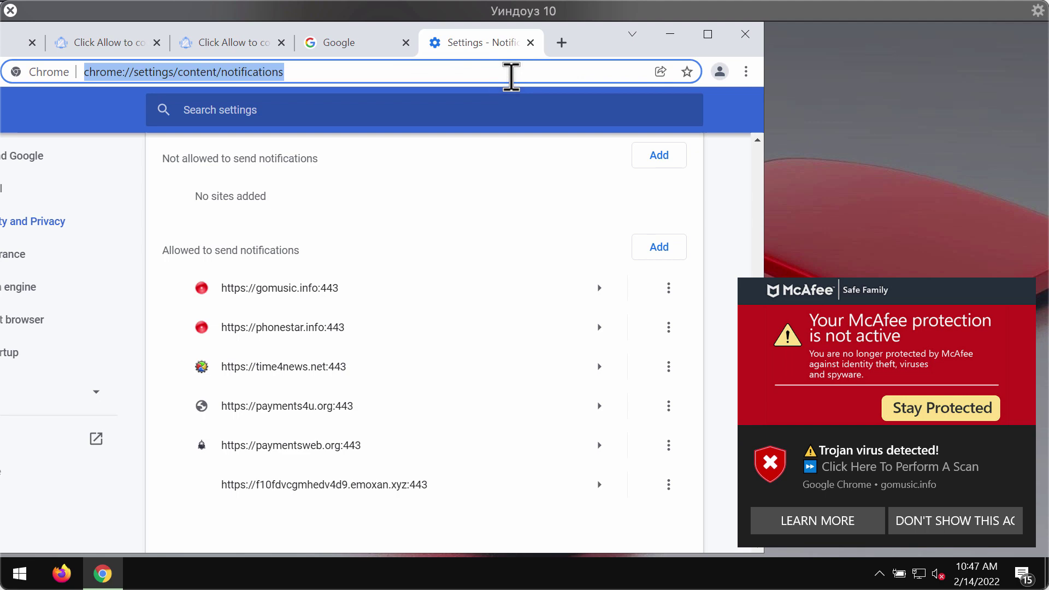
text(combocleaner.com)
key(Return)
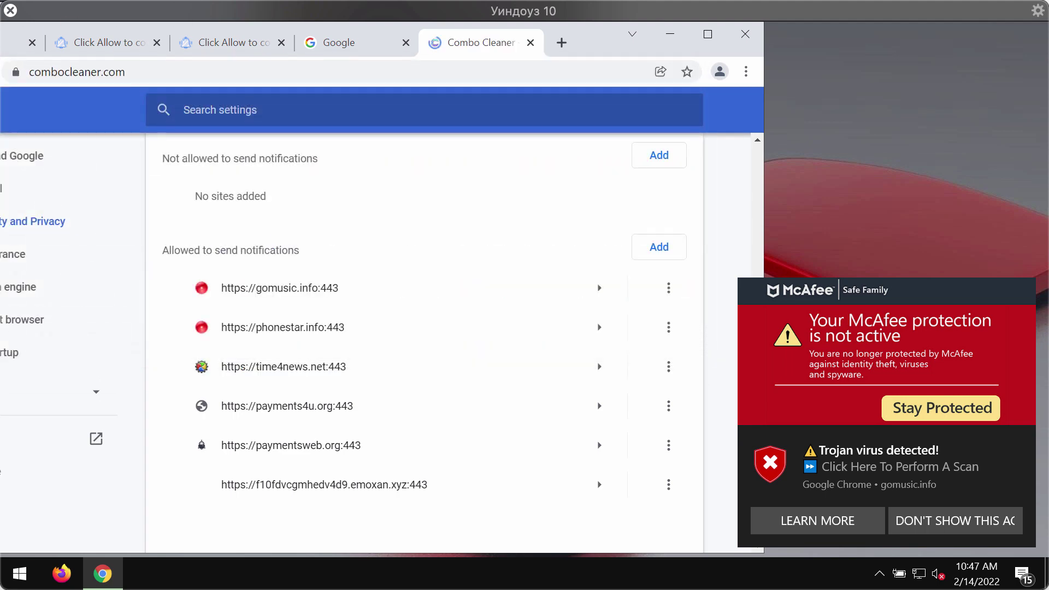
drag(597, 38, 699, 42)
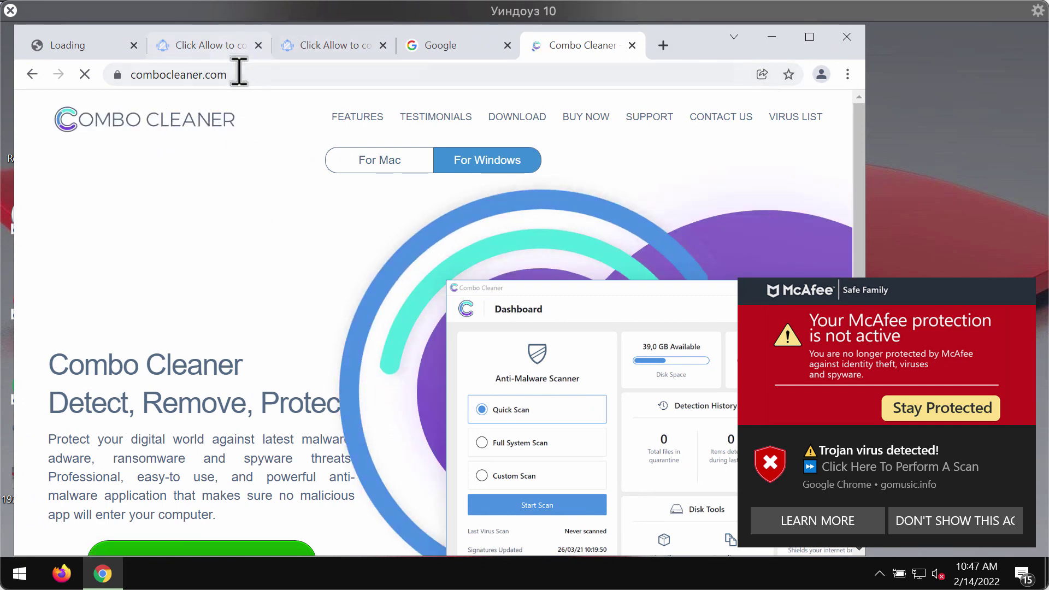
click(120, 80)
click(257, 75)
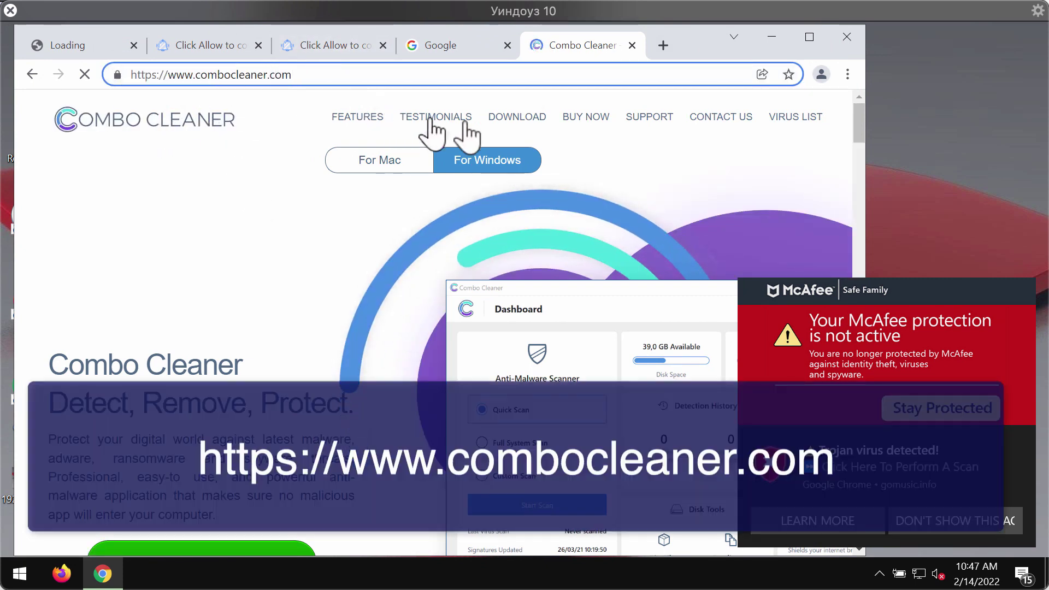
drag(705, 49, 720, 46)
scroll(492, 191, down, 5)
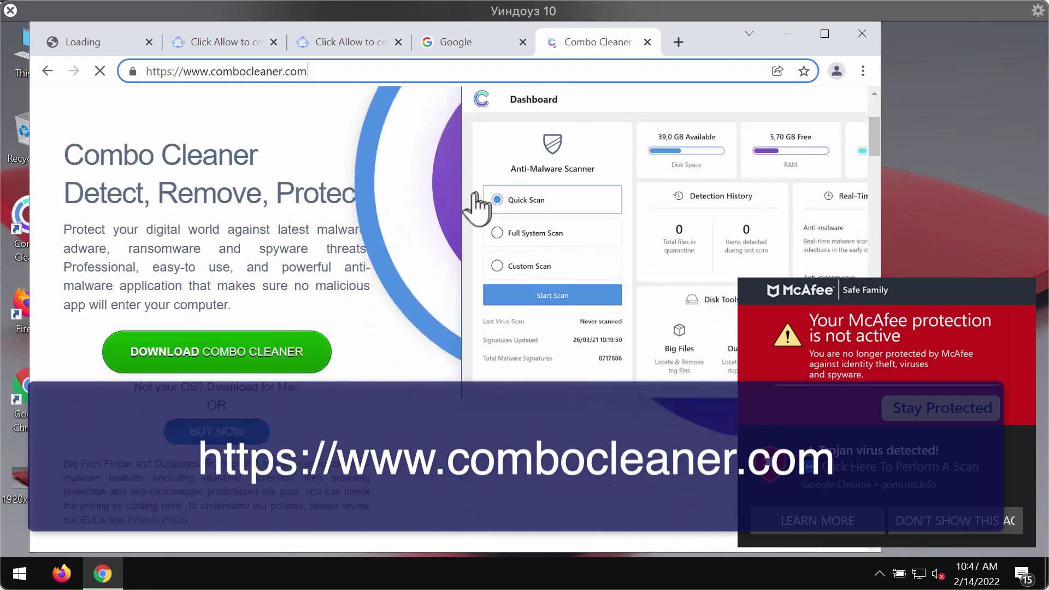
click(787, 34)
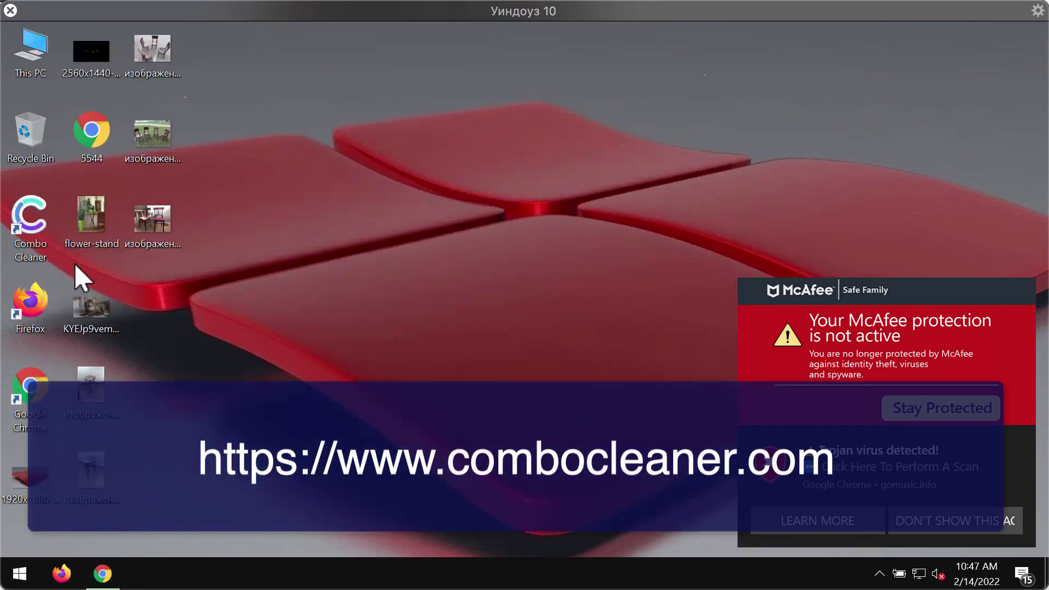
Step: Launch Combo Cleaner from its desktop shortcut and shift its window slightly left
double_click(41, 227)
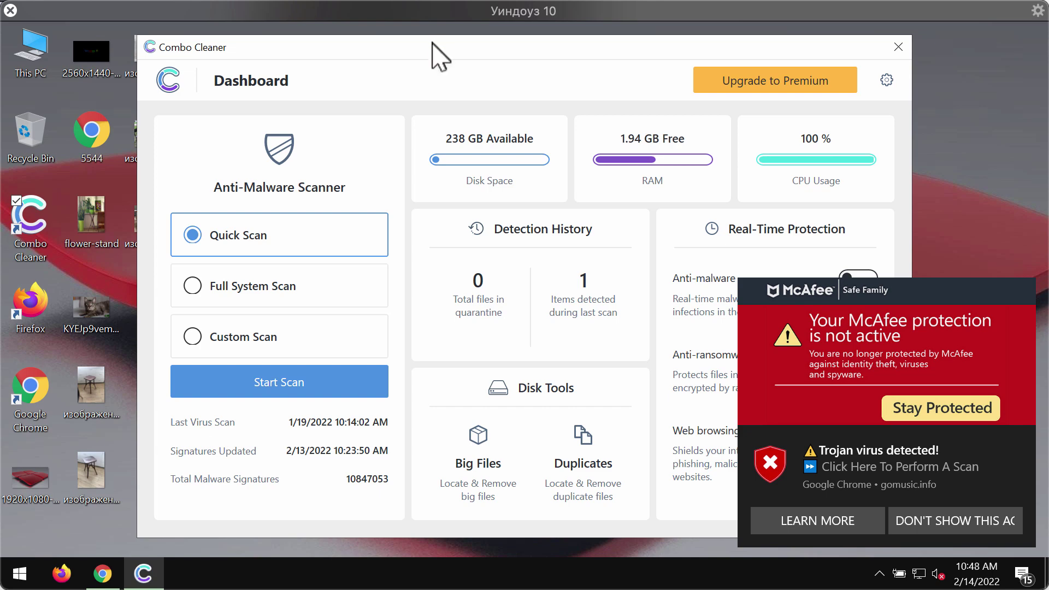
drag(432, 43, 396, 40)
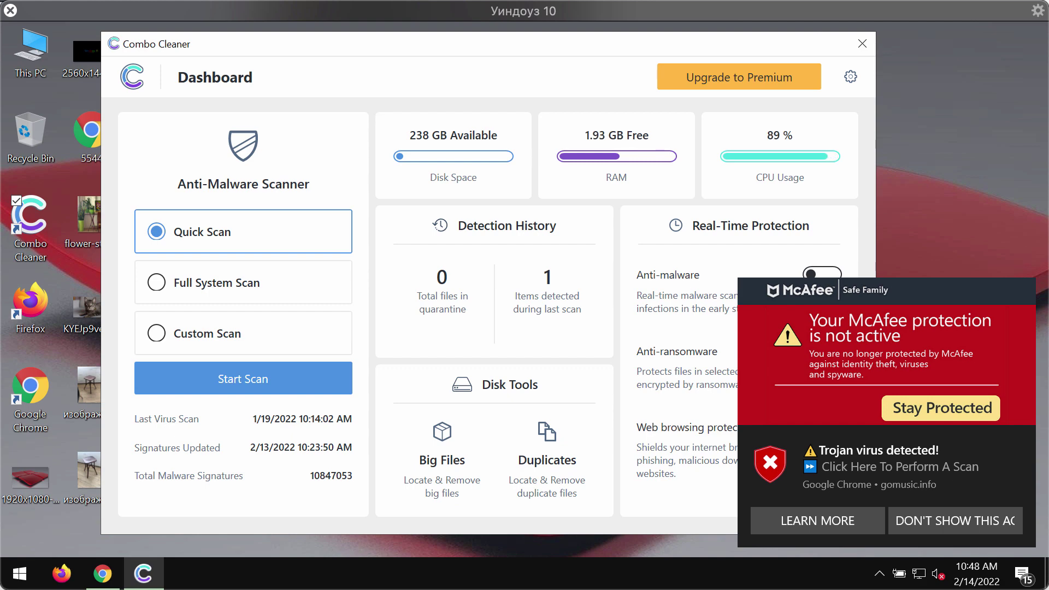
drag(584, 39, 554, 43)
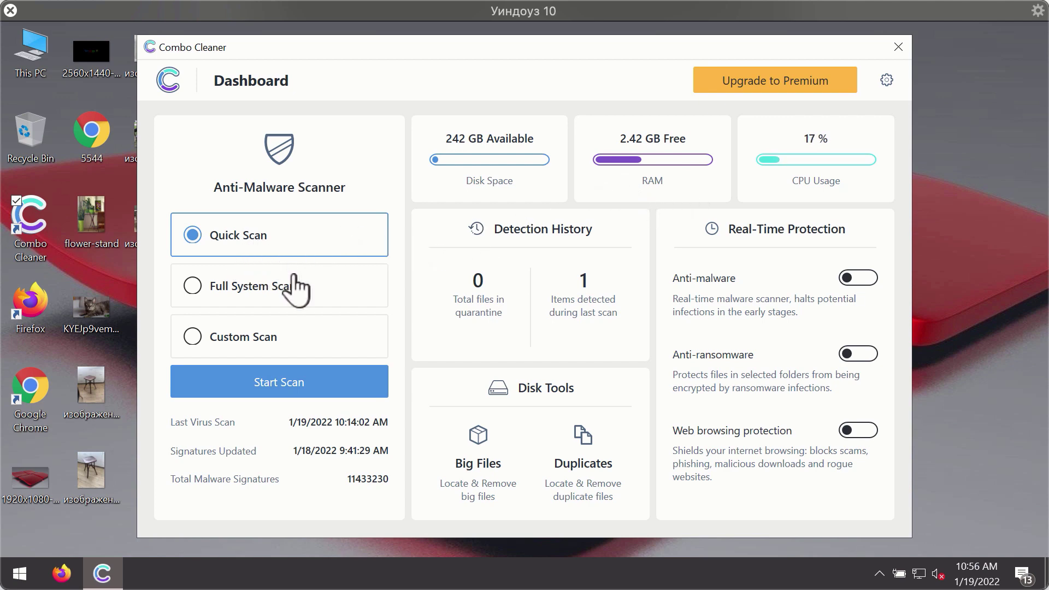
Step: Begin Combo Cleaner's Quick Scan from the dashboard's Start Scan button
click(320, 388)
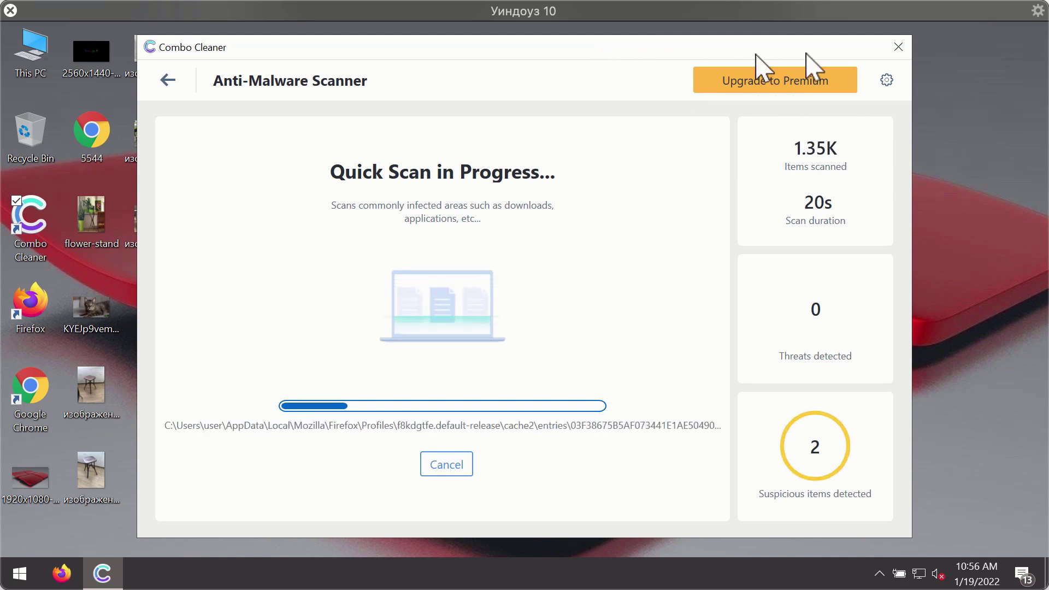
Step: Show the Anti-Ransomware section of Combo Cleaner's Settings
click(887, 82)
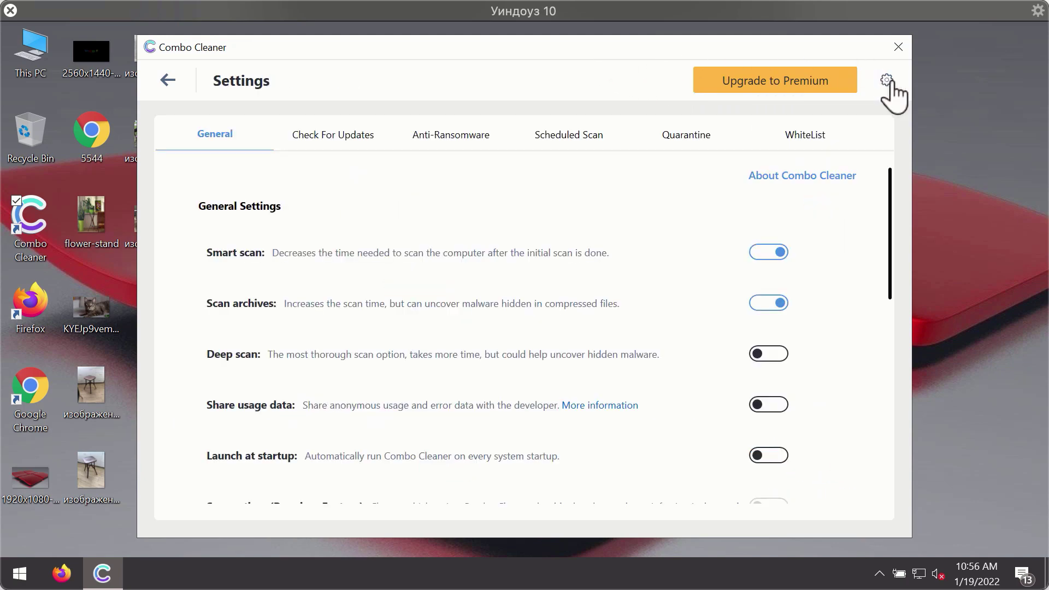
click(440, 143)
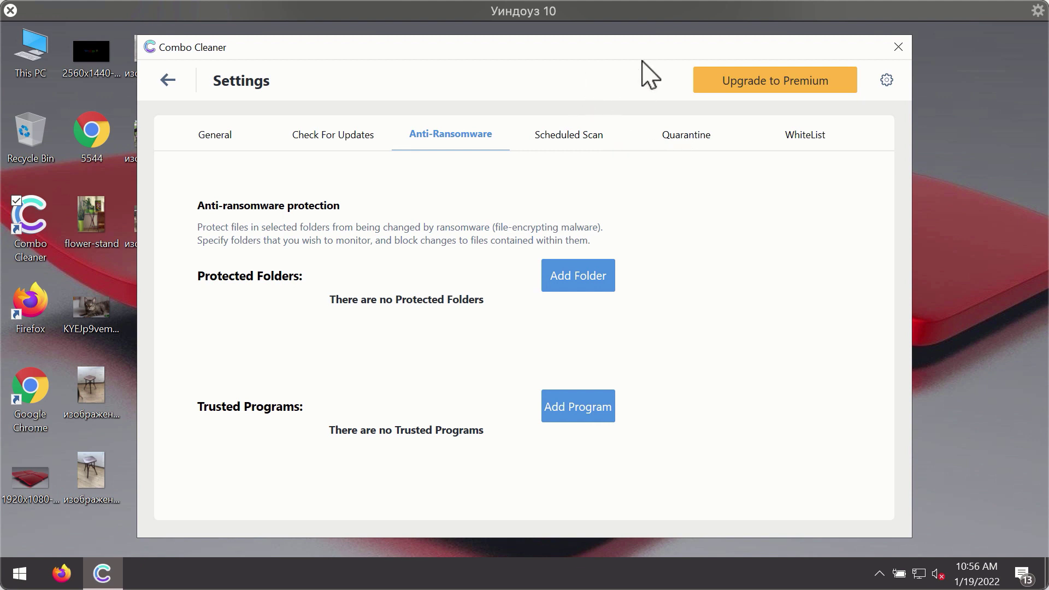
Step: Return to the in-progress Quick Scan and cancel it, confirming with Yes
click(165, 82)
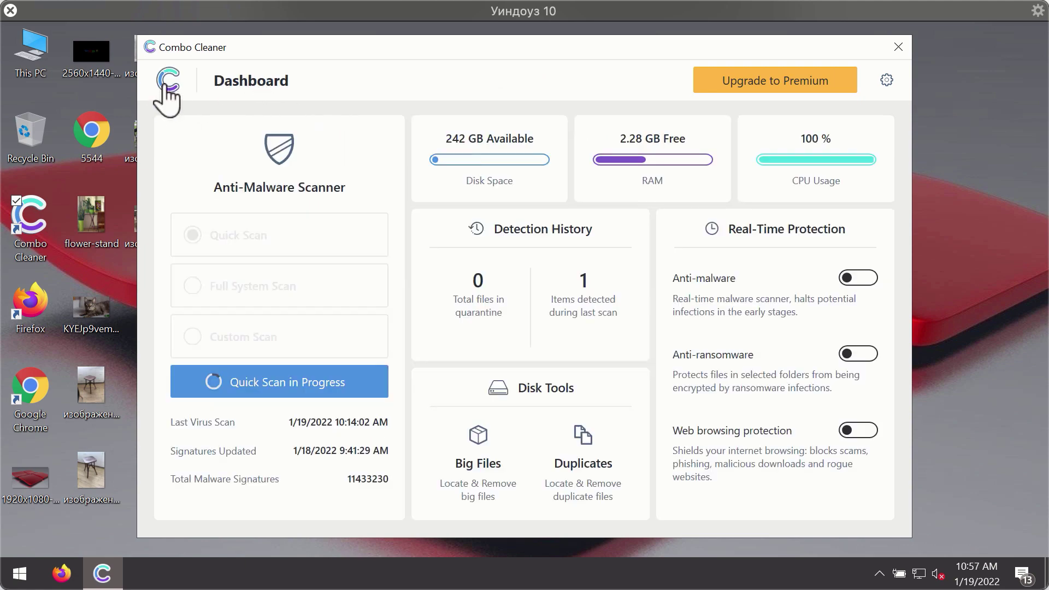
click(302, 385)
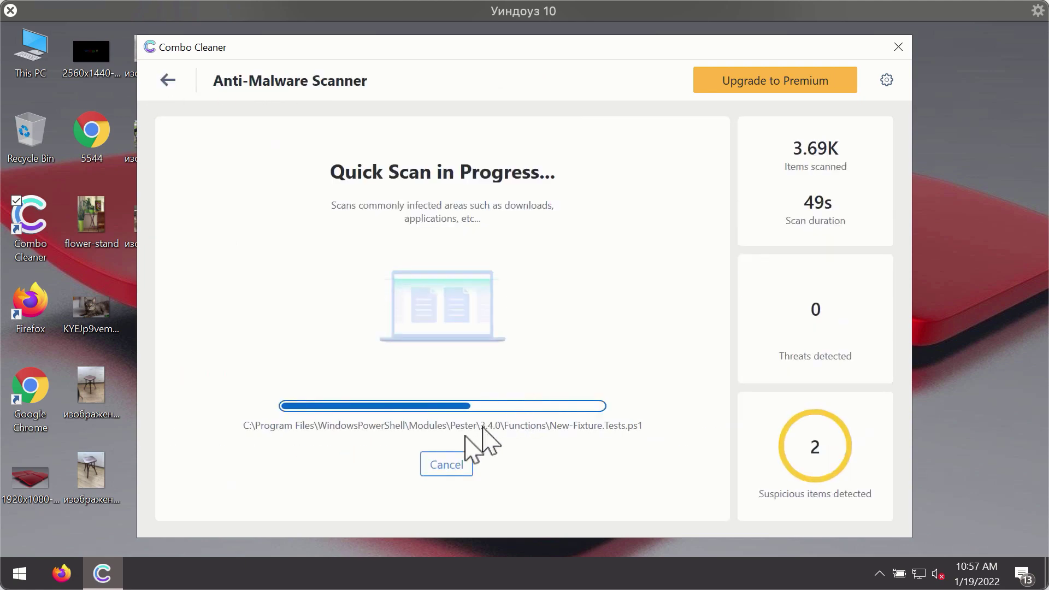
click(459, 465)
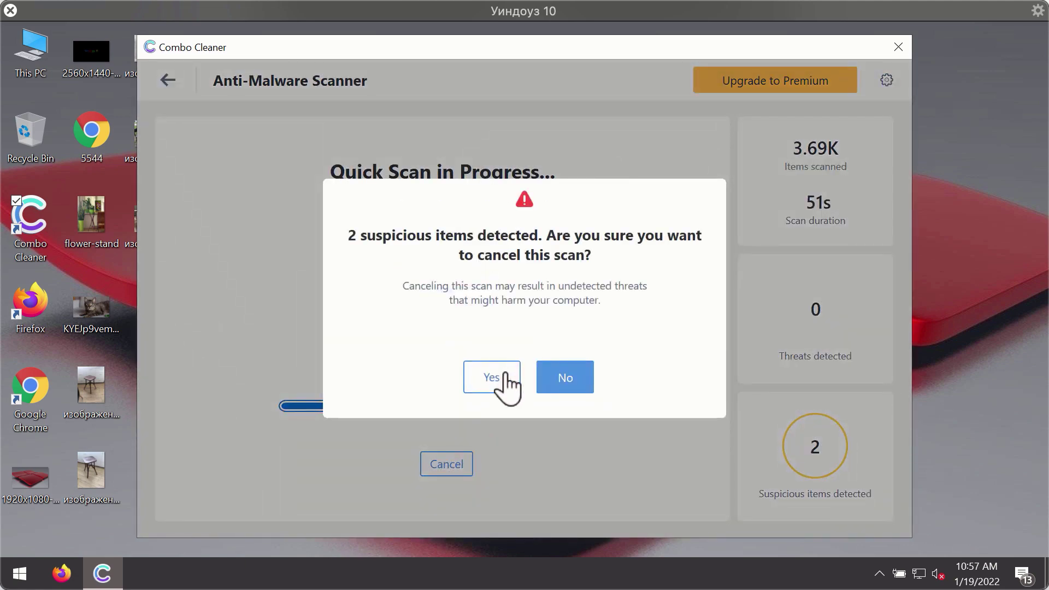
click(507, 379)
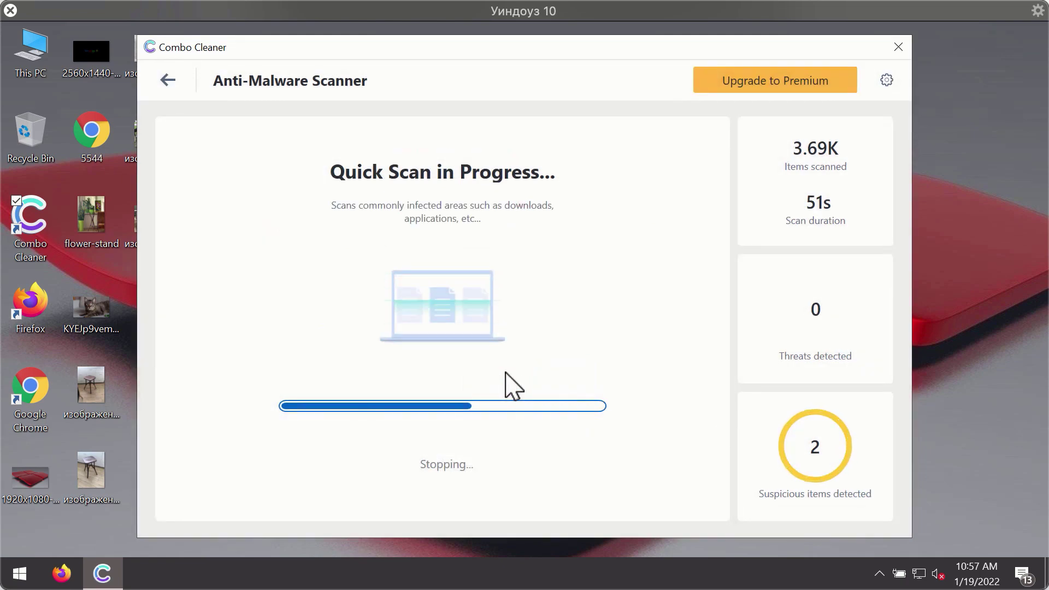